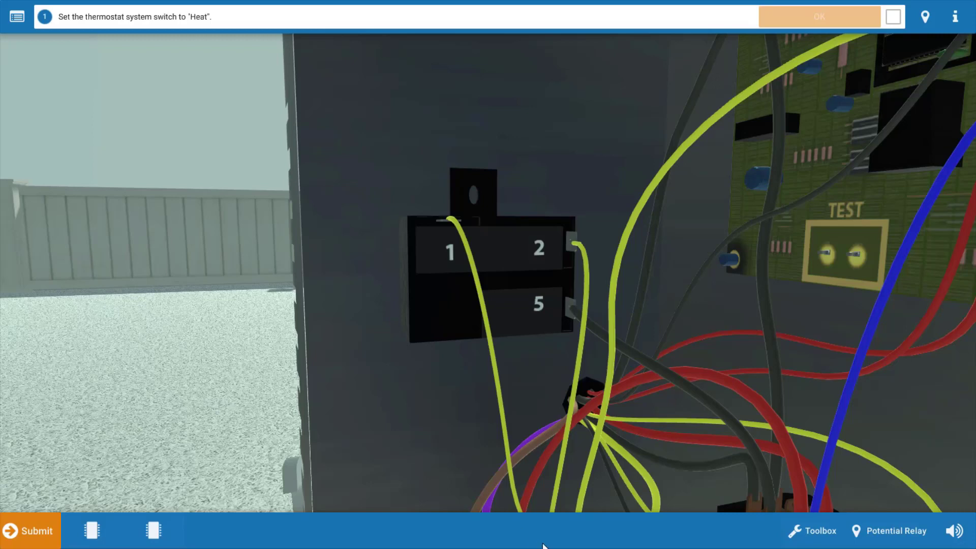
# - Switch the thermostat system mode to Heat at set temperature 73 and confirm the step
pyautogui.click(885, 543)
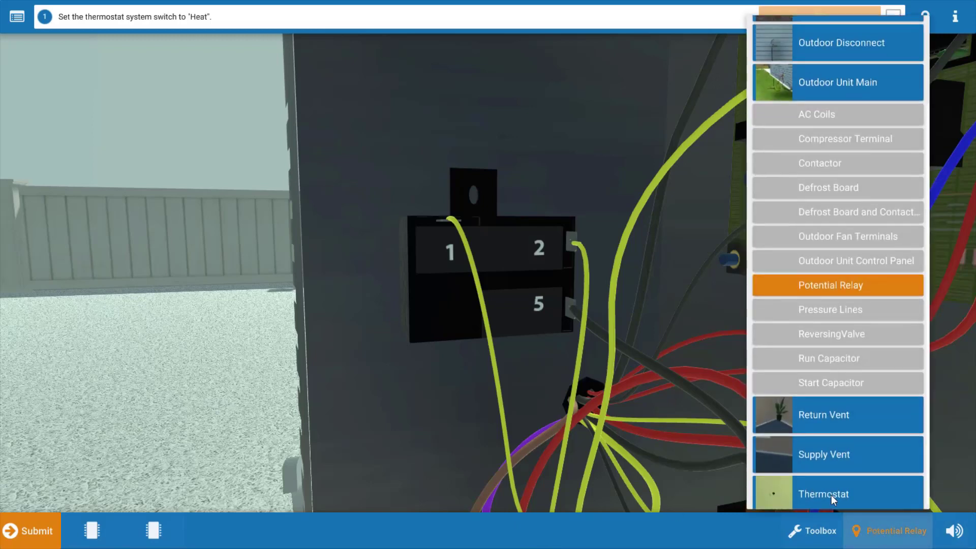
pyautogui.click(831, 491)
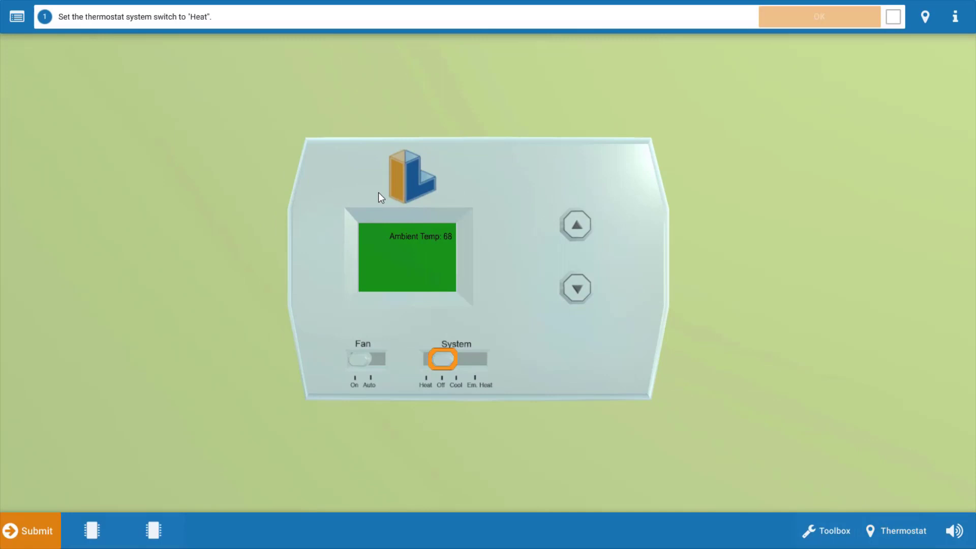
pyautogui.click(444, 365)
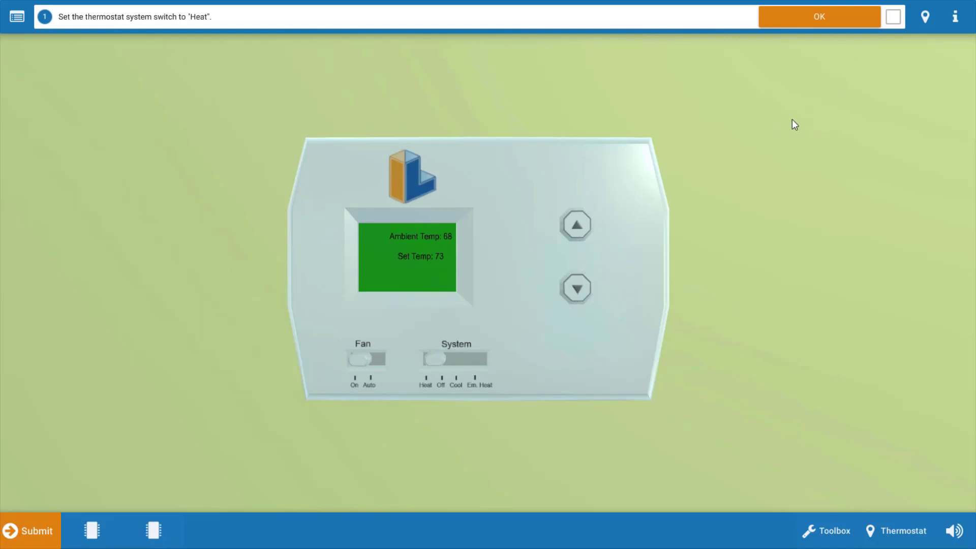
pyautogui.click(842, 21)
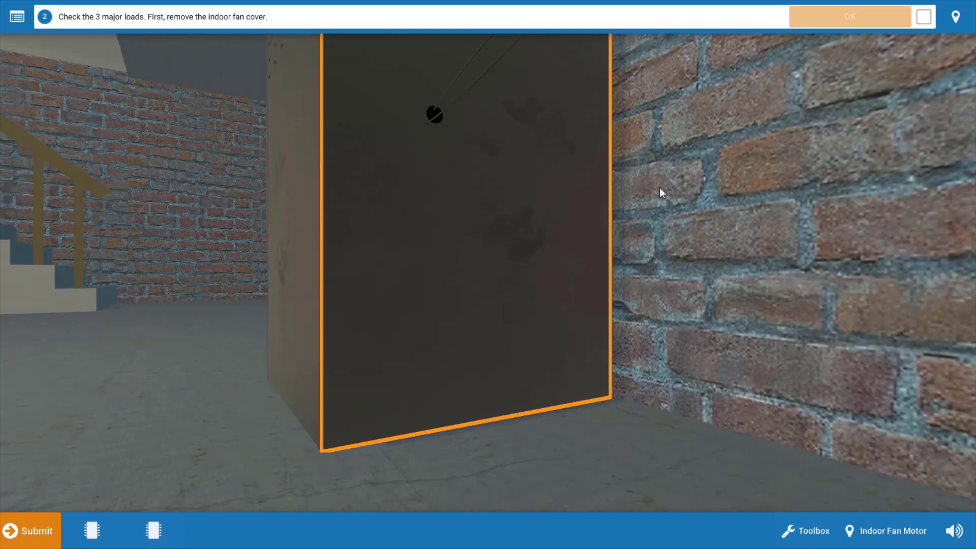
# - Remove the indoor fan cover to expose the blower motor and confirm
pyautogui.click(484, 215)
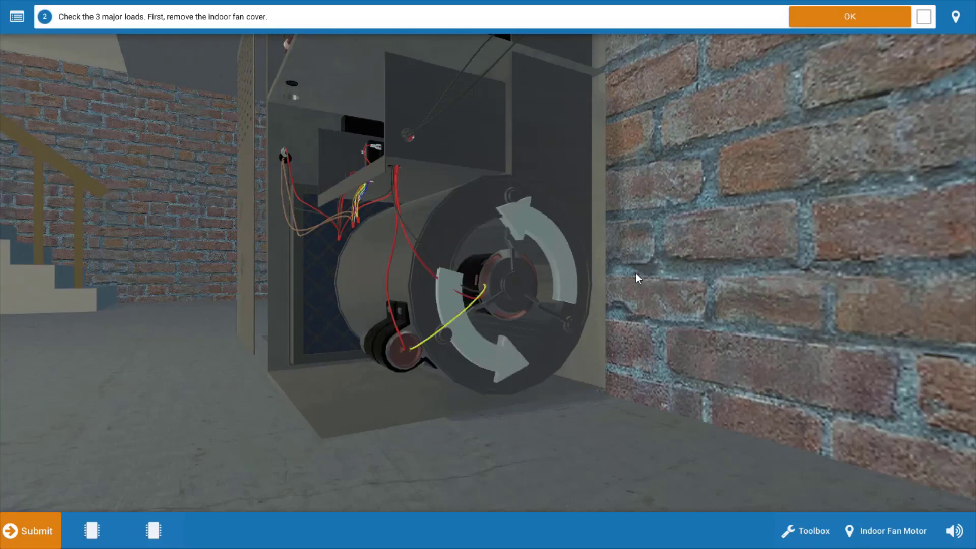
pyautogui.click(839, 20)
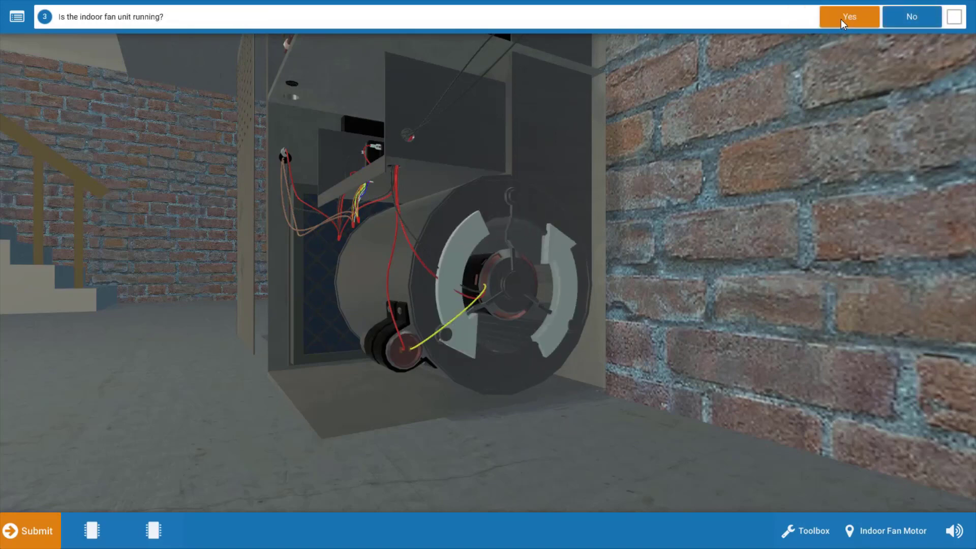
# - Record the indoor and outdoor fans as running and the compressor as not running
pyautogui.click(839, 19)
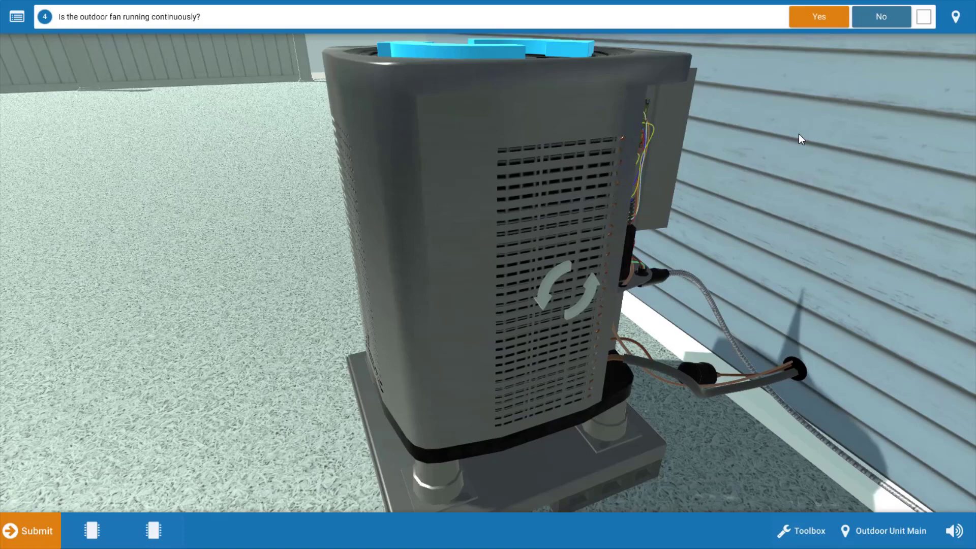
pyautogui.moveTo(539, 159)
pyautogui.mouseDown()
pyautogui.moveTo(557, 206)
pyautogui.moveTo(531, 147)
pyautogui.mouseUp()
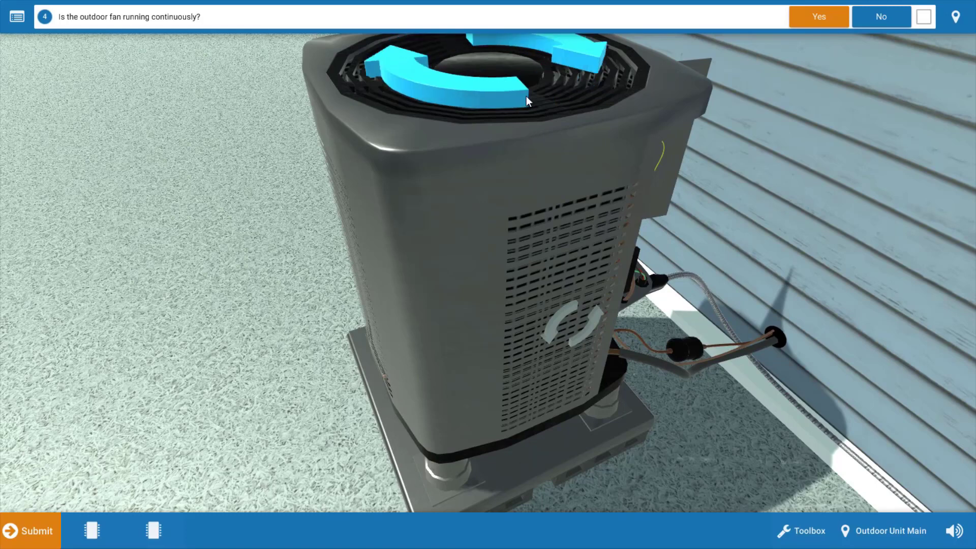
pyautogui.click(835, 19)
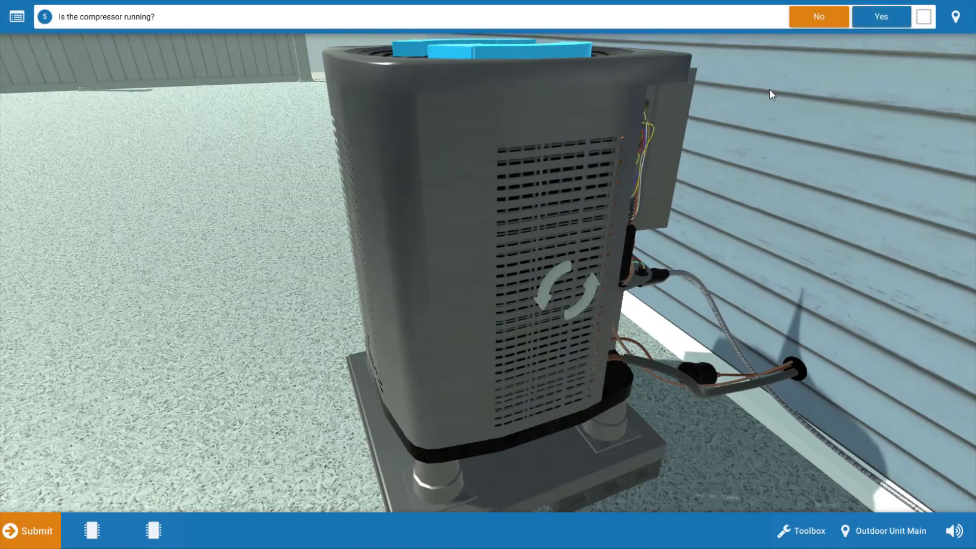
pyautogui.moveTo(399, 93); pyautogui.dragTo(311, 20)
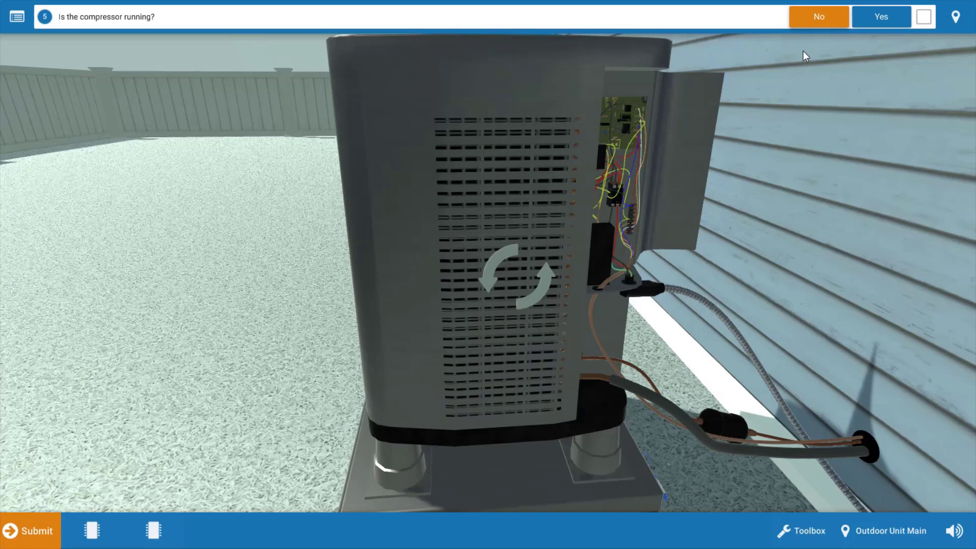
pyautogui.click(820, 21)
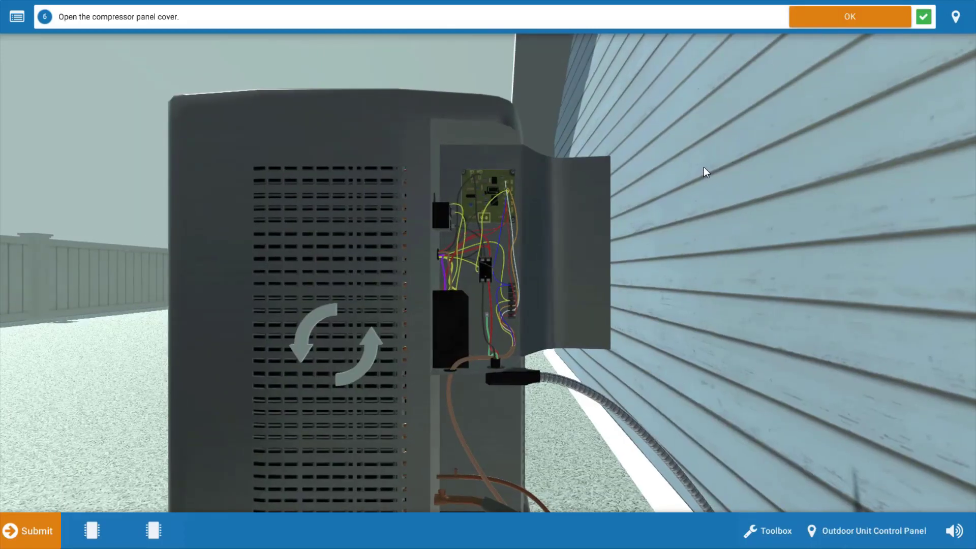
# - Clamp the meter onto the contactor's top black wire, reading 30A locked rotor current
pyautogui.click(821, 17)
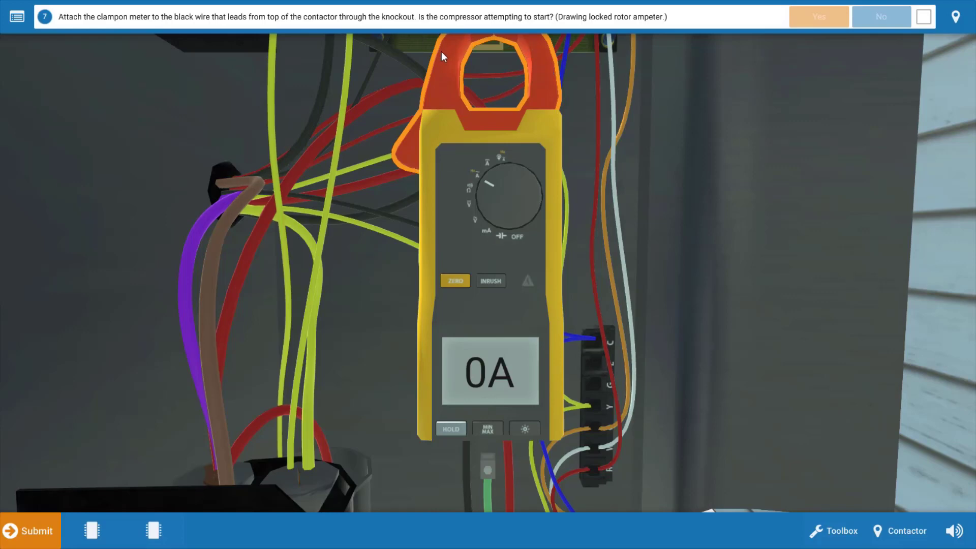
pyautogui.moveTo(446, 178); pyautogui.dragTo(758, 341)
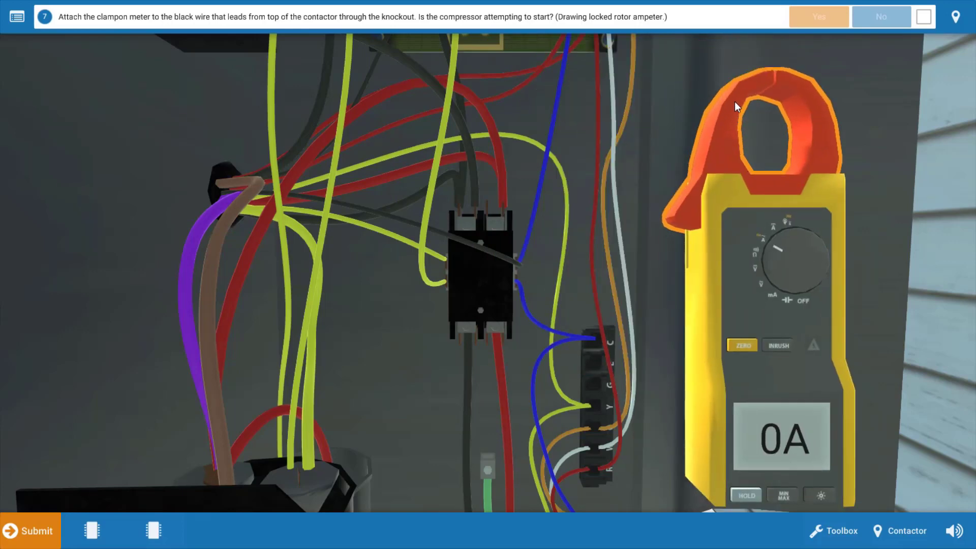
pyautogui.moveTo(734, 102)
pyautogui.mouseDown()
pyautogui.moveTo(544, 186)
pyautogui.moveTo(462, 195)
pyautogui.moveTo(406, 184)
pyautogui.mouseUp()
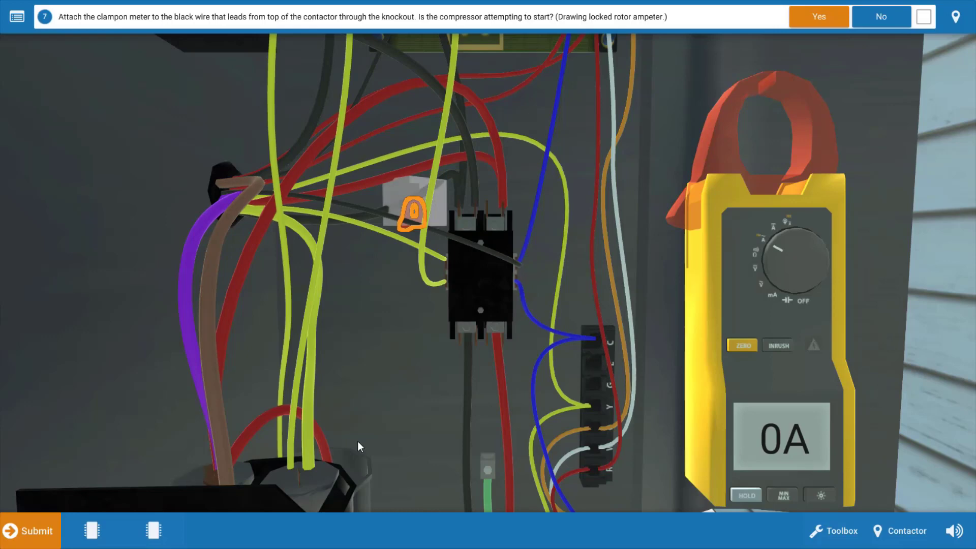
pyautogui.click(147, 537)
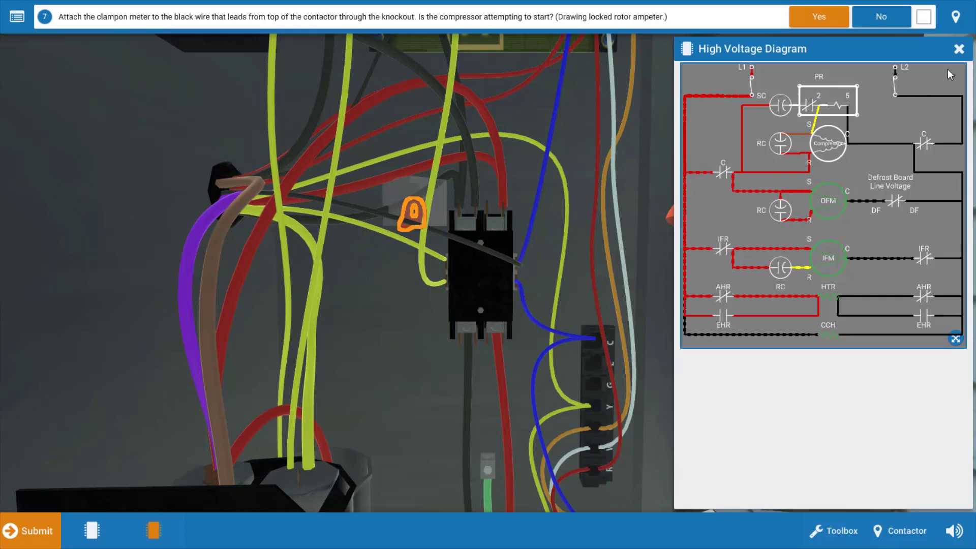
pyautogui.click(958, 49)
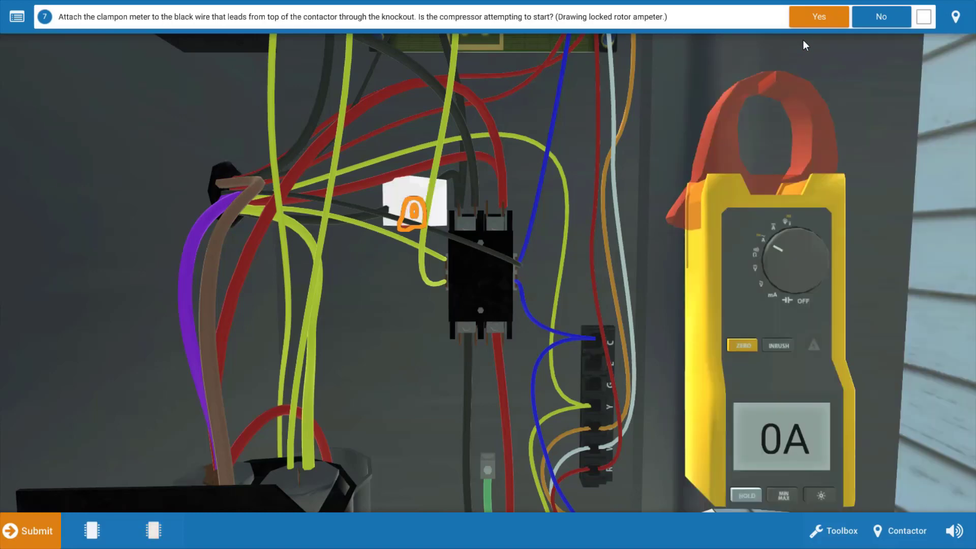
# - Confirm the compressor is attempting to start and switch the outdoor disconnect off
pyautogui.click(827, 19)
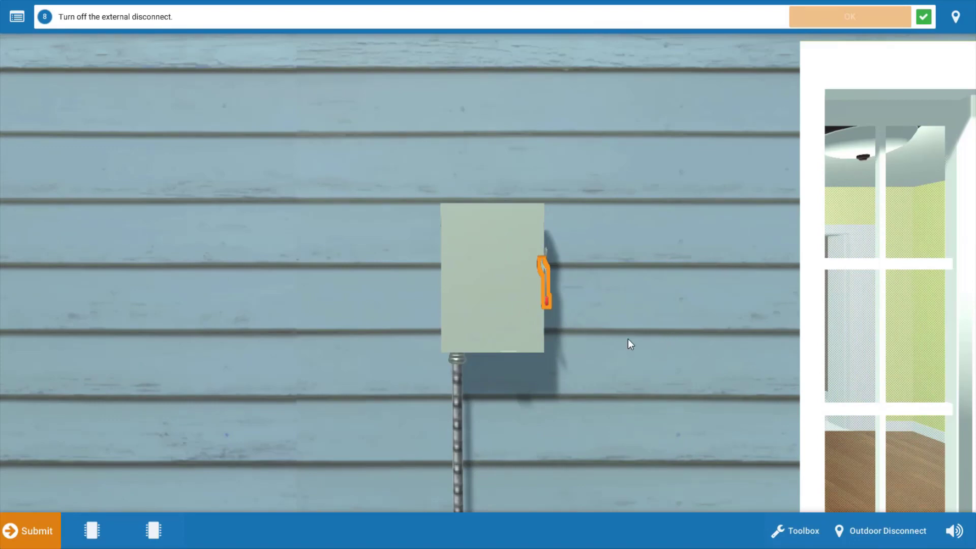
pyautogui.click(547, 297)
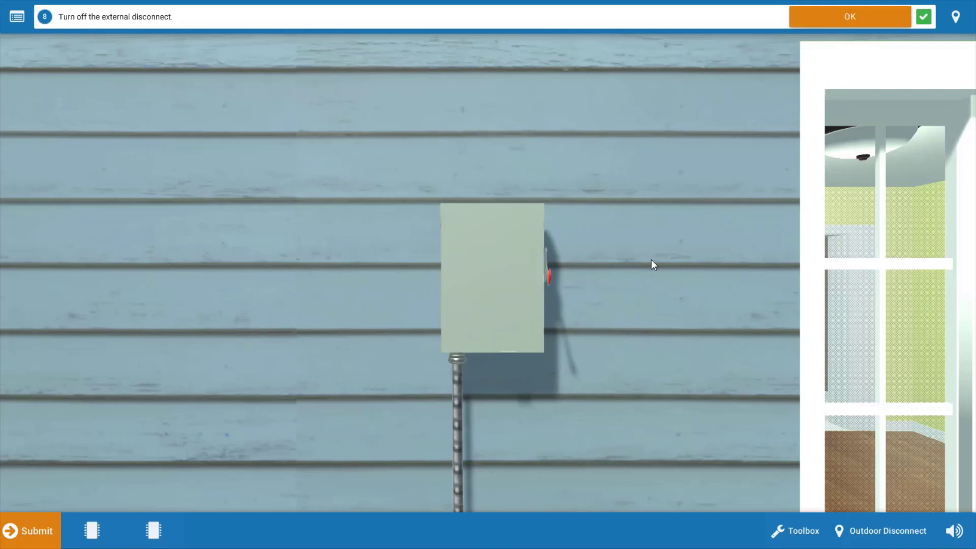
pyautogui.click(840, 24)
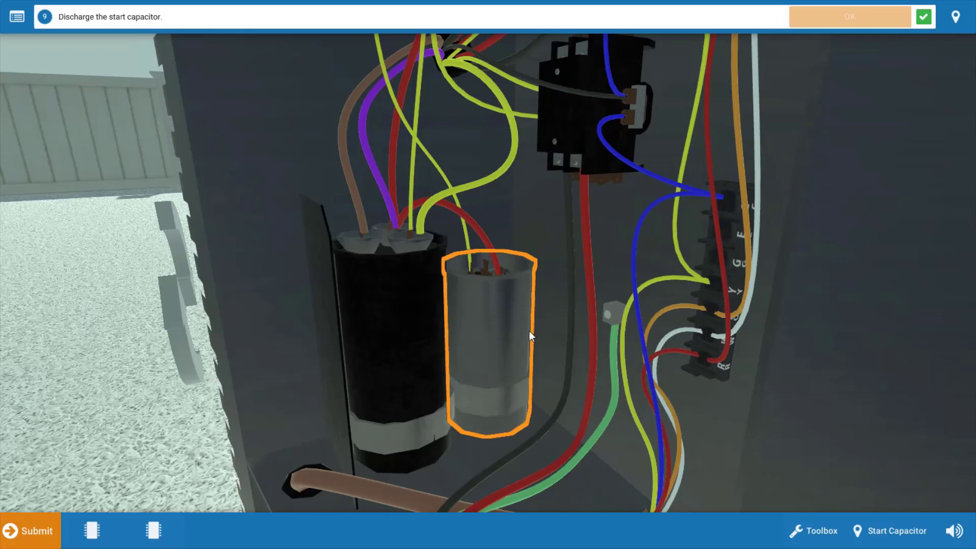
# - Discharge the start capacitor and confirm
pyautogui.click(505, 325)
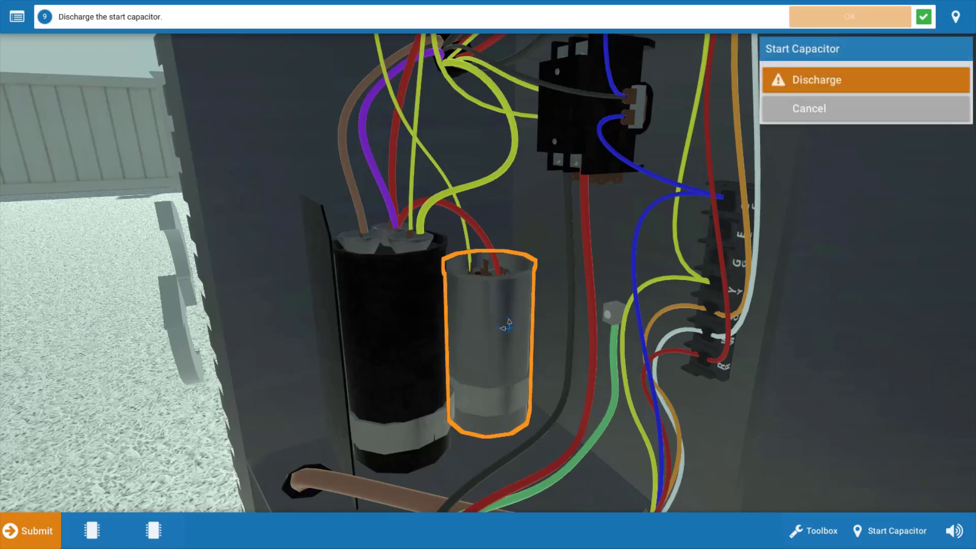
pyautogui.click(820, 82)
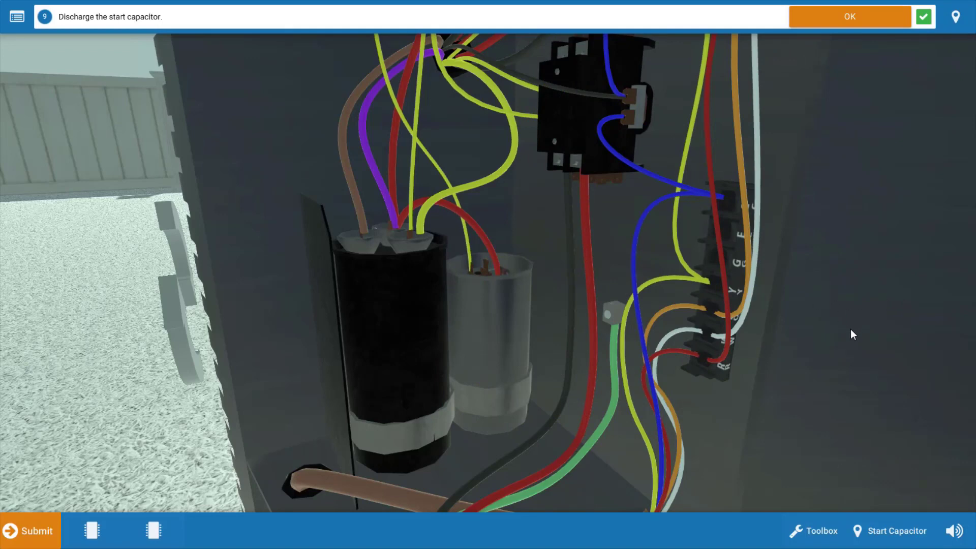
pyautogui.click(831, 19)
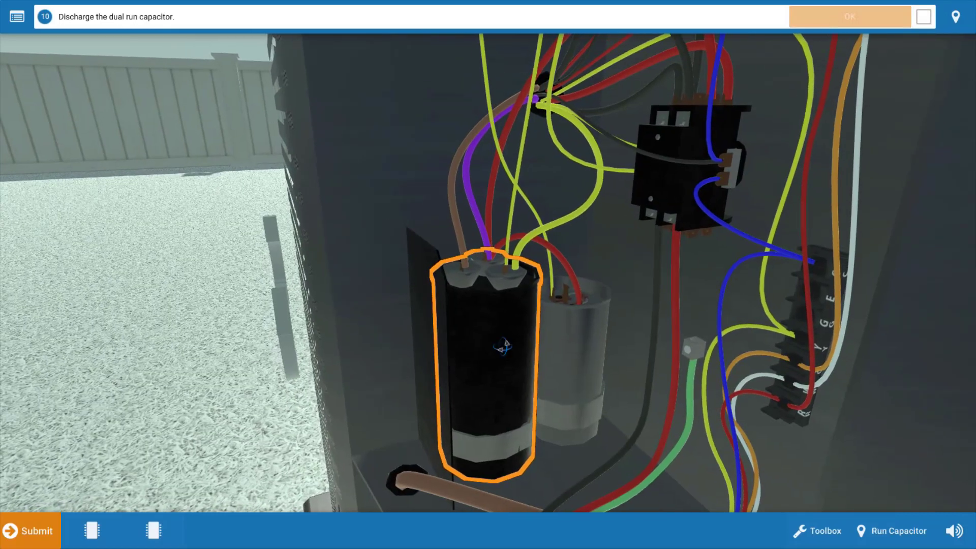
# - Discharge the dual run capacitor and confirm
pyautogui.click(503, 347)
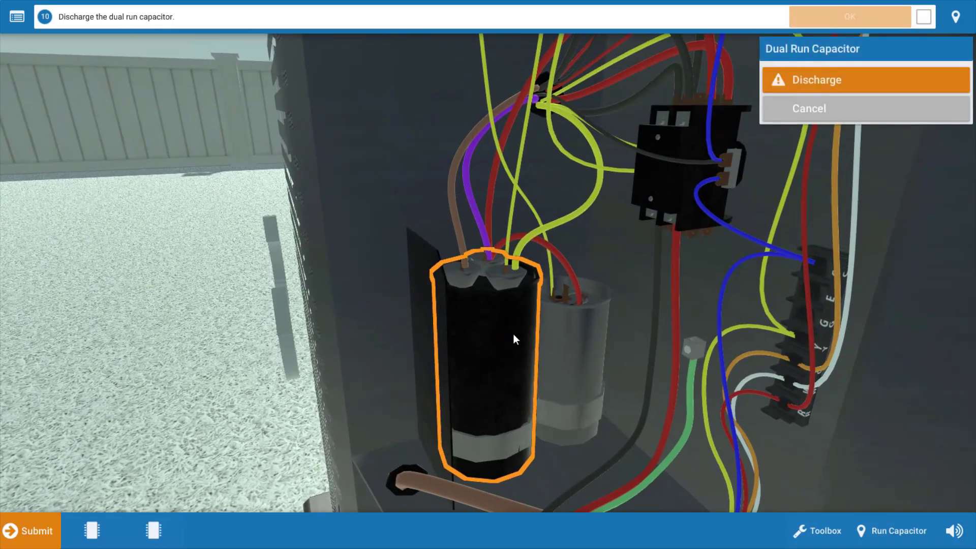
pyautogui.click(843, 89)
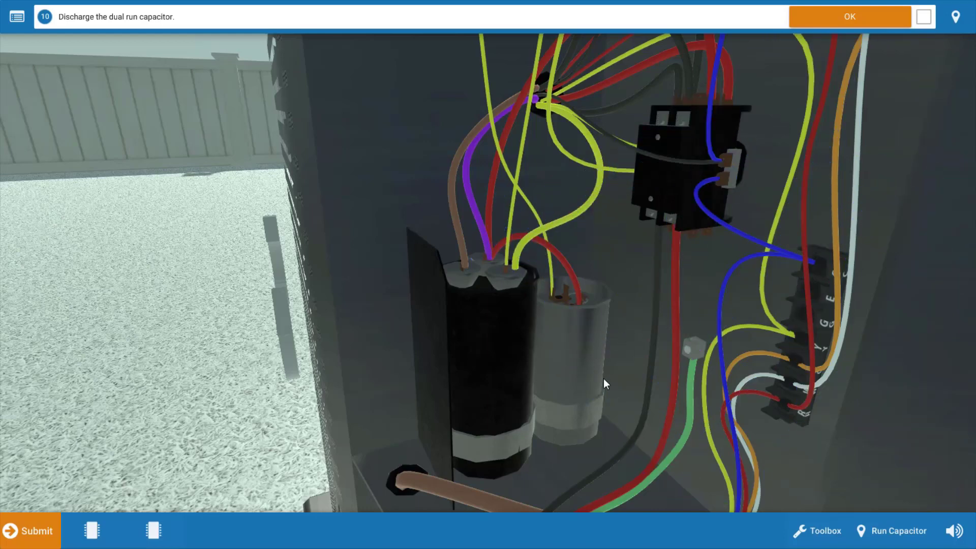
pyautogui.click(865, 21)
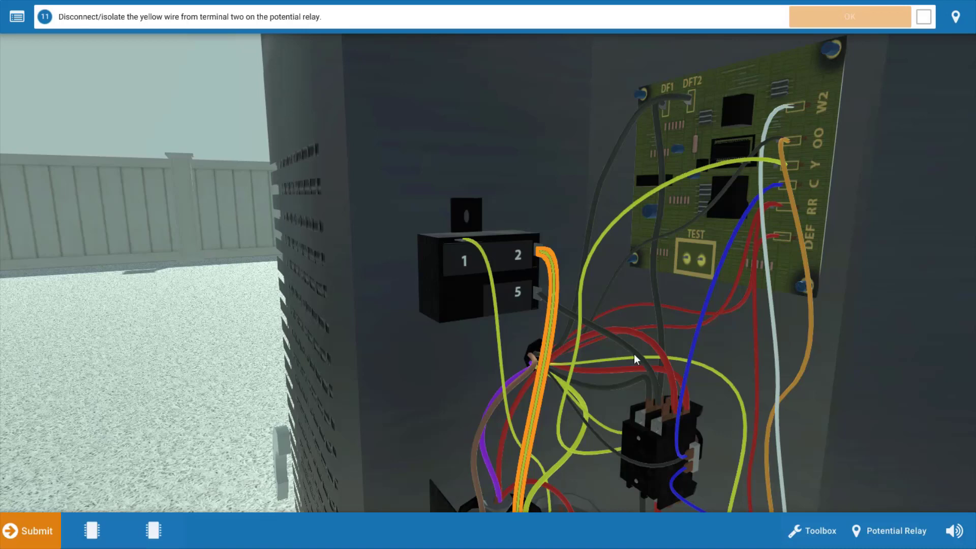
# - Pull the yellow wire off potential relay terminal 2 and confirm
pyautogui.click(549, 261)
pyautogui.click(553, 313)
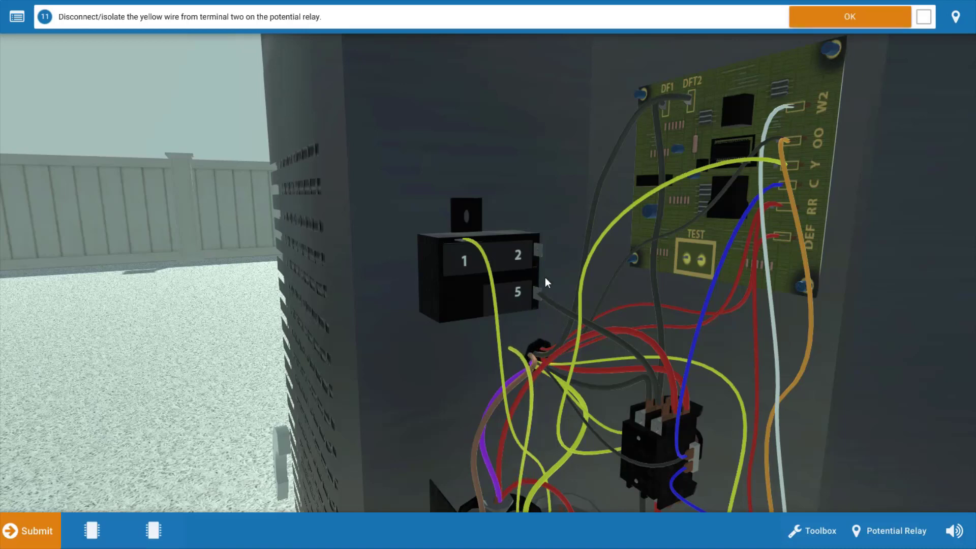
pyautogui.click(848, 18)
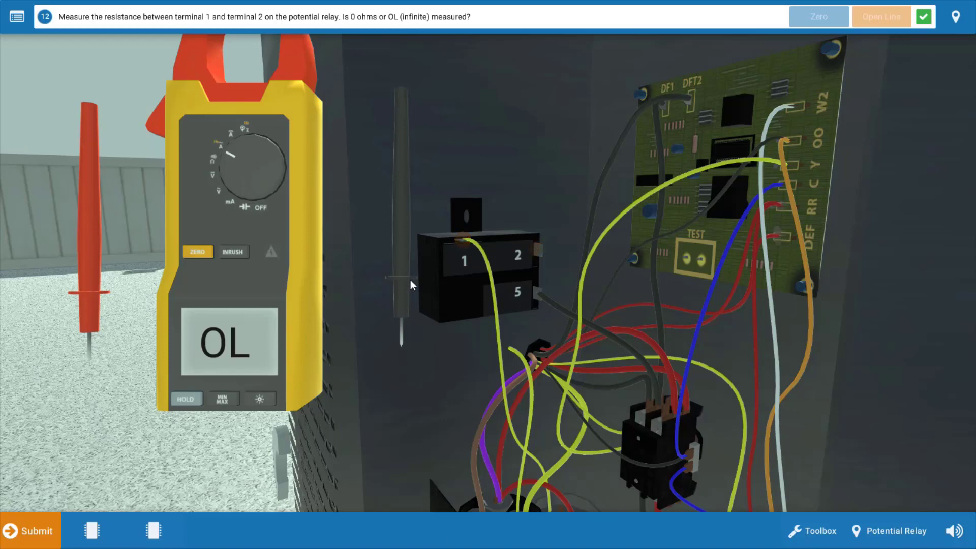
# - Put the black probe on relay terminal 2 and the red probe on terminal 1, reading OL
pyautogui.click(398, 310)
pyautogui.click(539, 242)
pyautogui.click(119, 310)
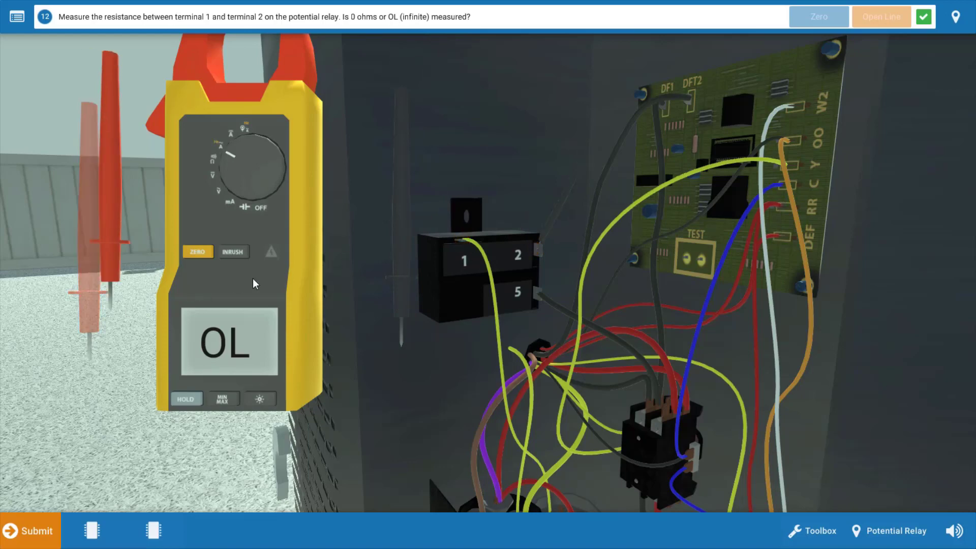
pyautogui.click(464, 244)
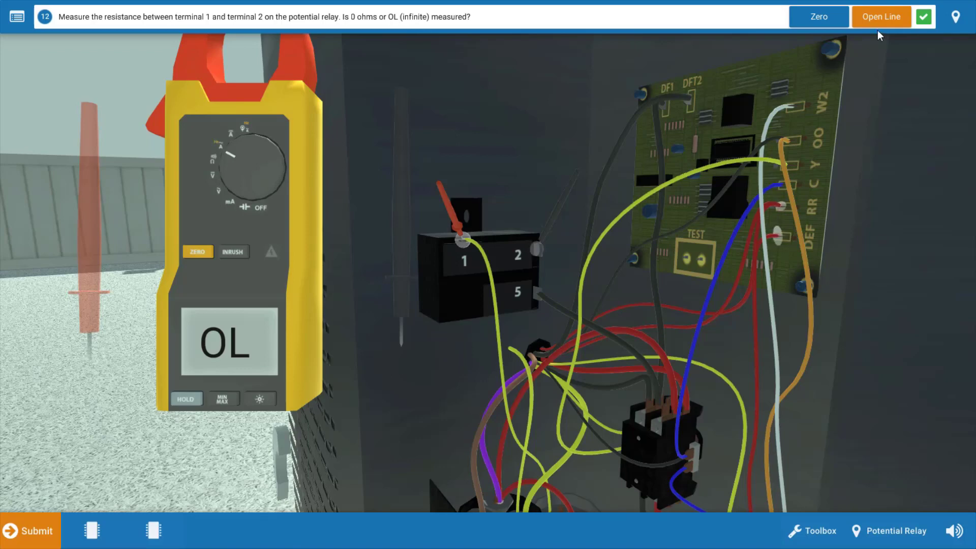
# - Answer Open Line for the relay, then replace the faulty potential relay and confirm
pyautogui.click(885, 16)
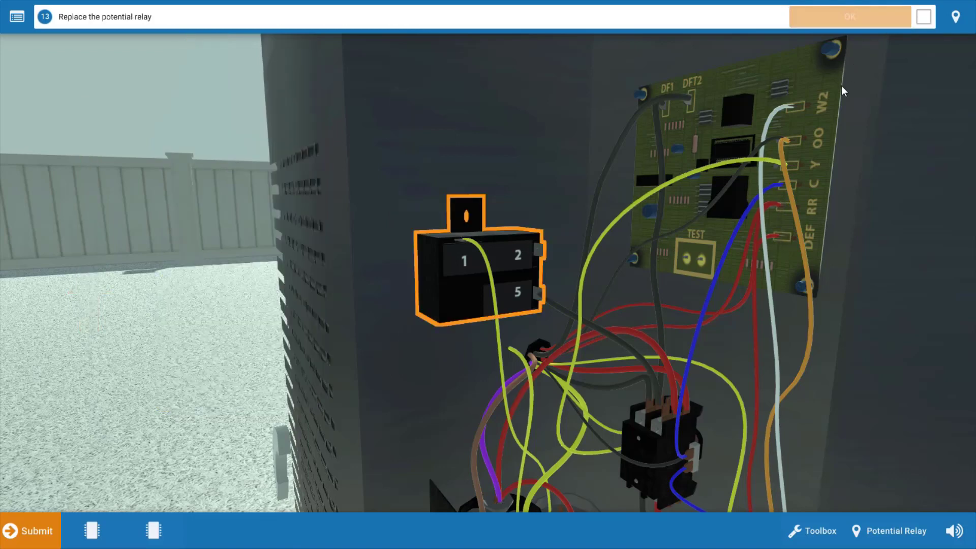
pyautogui.click(507, 276)
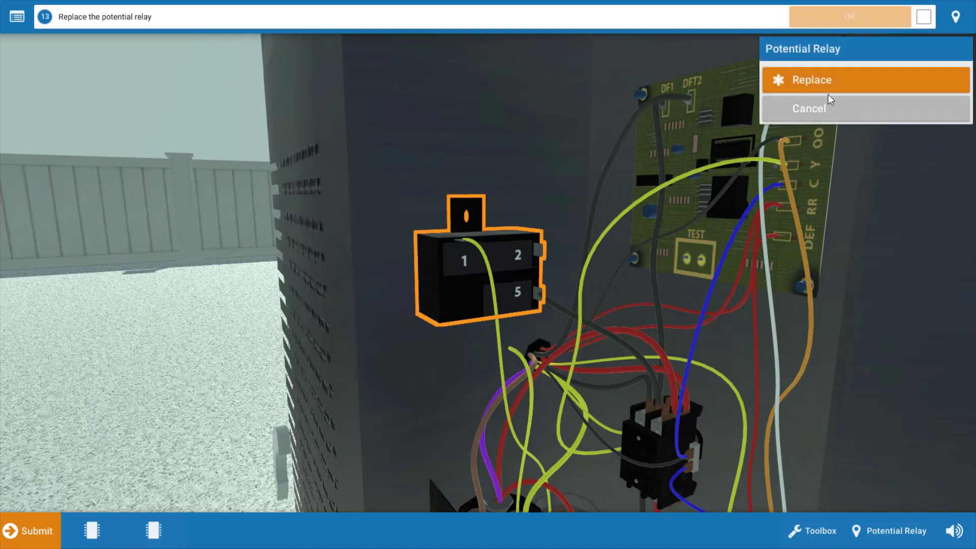
pyautogui.click(829, 81)
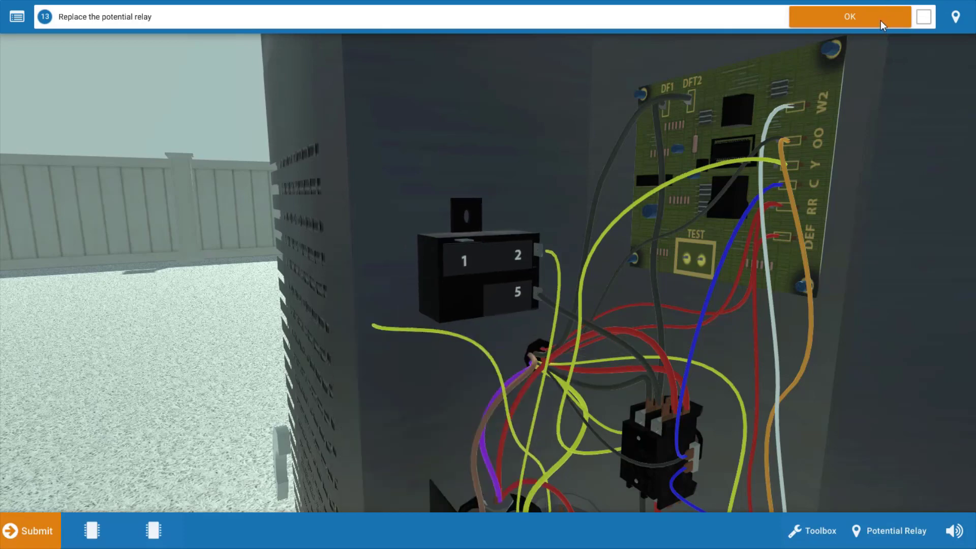
pyautogui.click(879, 19)
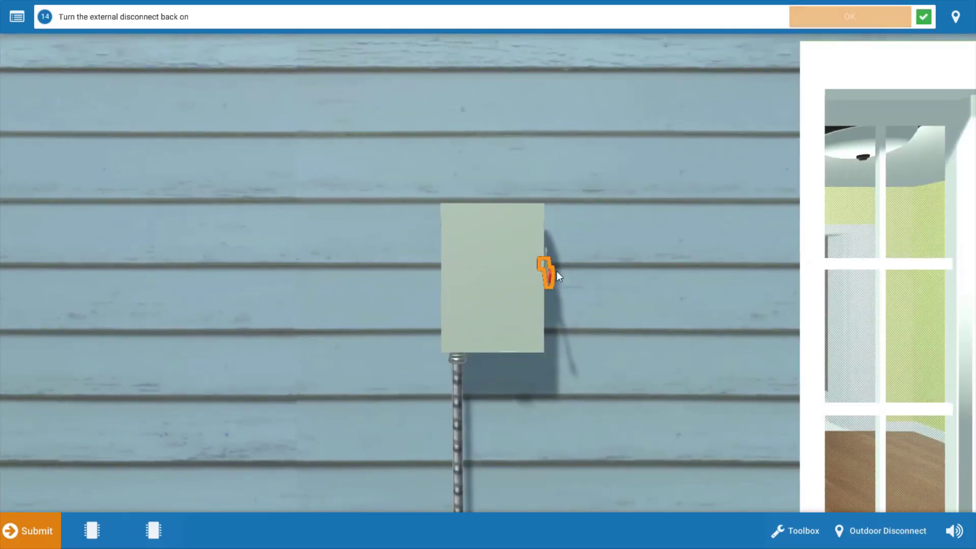
# - Switch the outdoor disconnect back on and review the Procedure Guide checklist
pyautogui.click(547, 276)
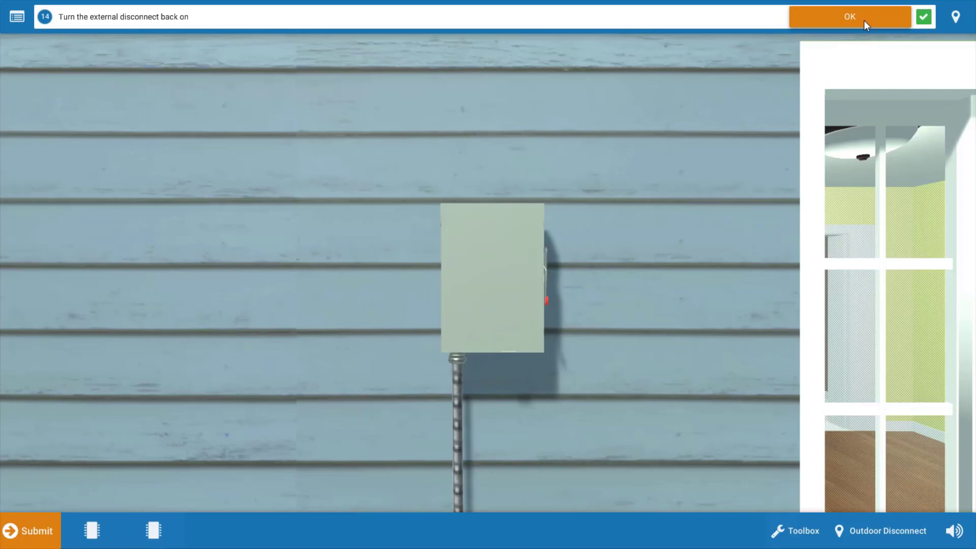
pyautogui.click(864, 20)
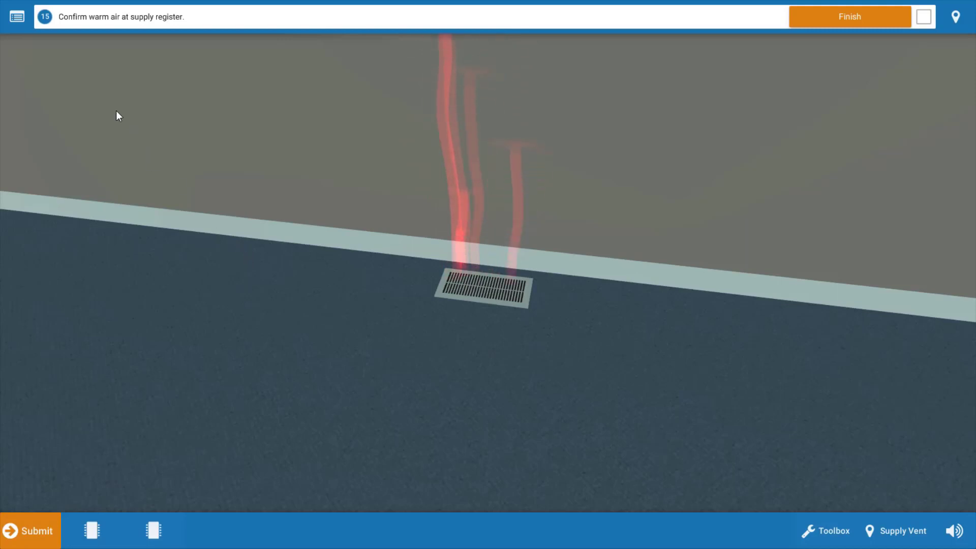
pyautogui.click(16, 22)
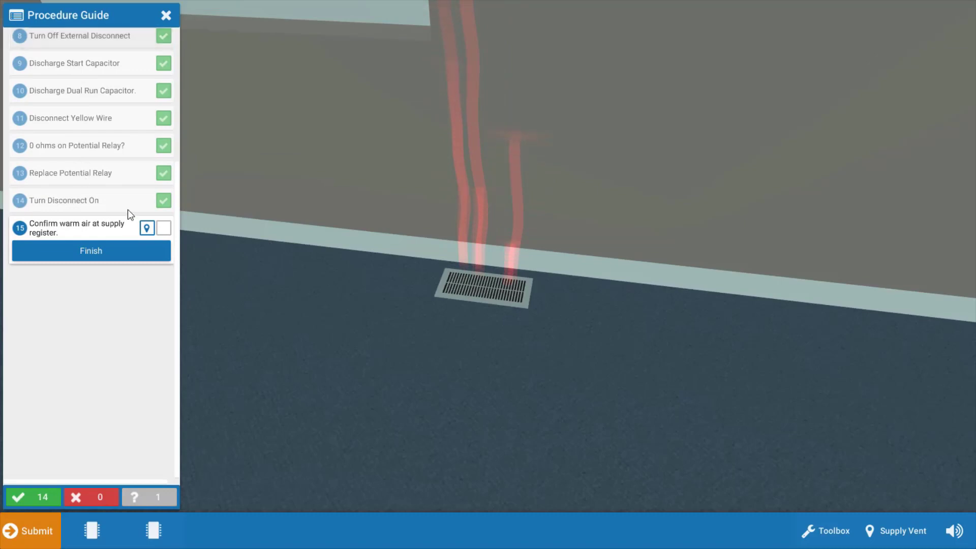
pyautogui.click(167, 16)
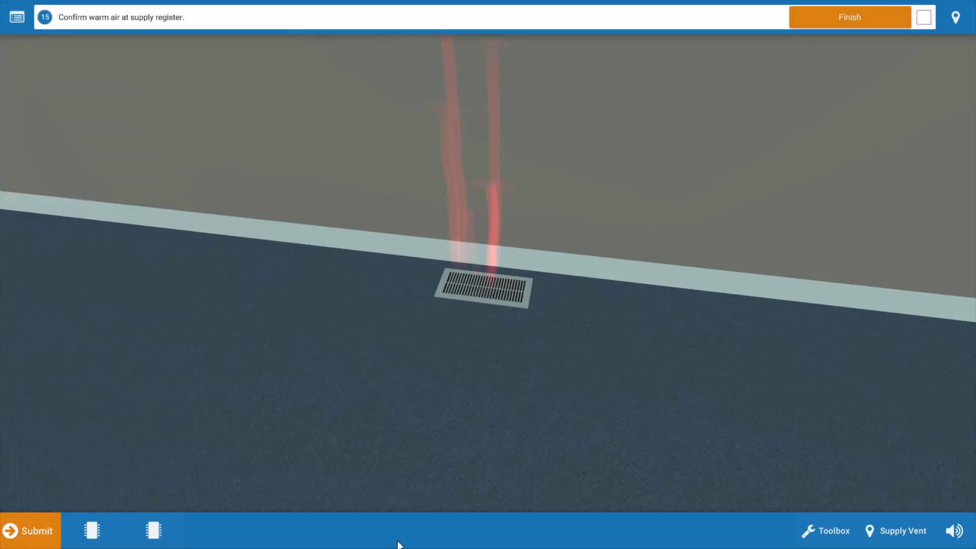